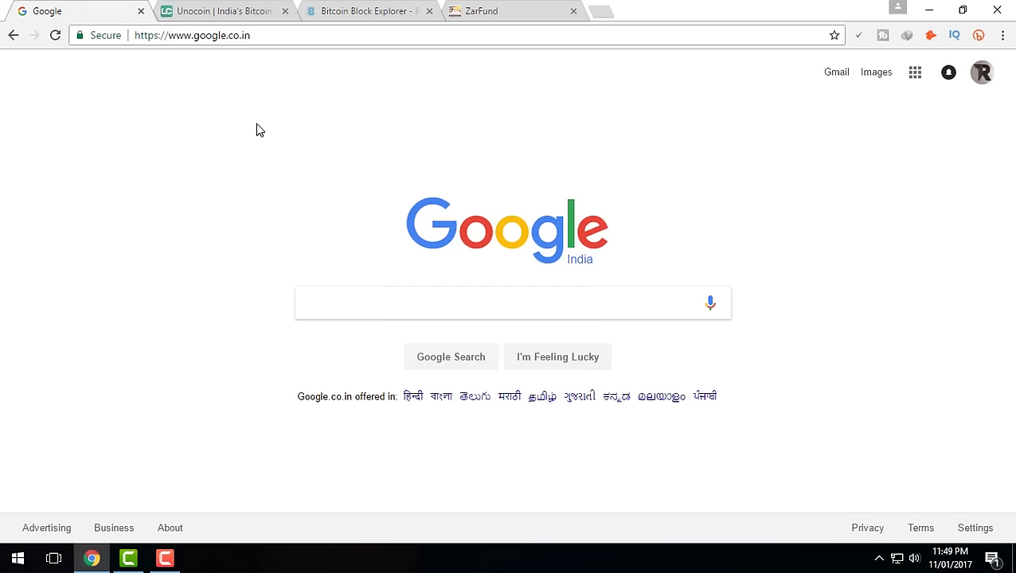
{"action": "key", "text": "ctrl+Tab"}
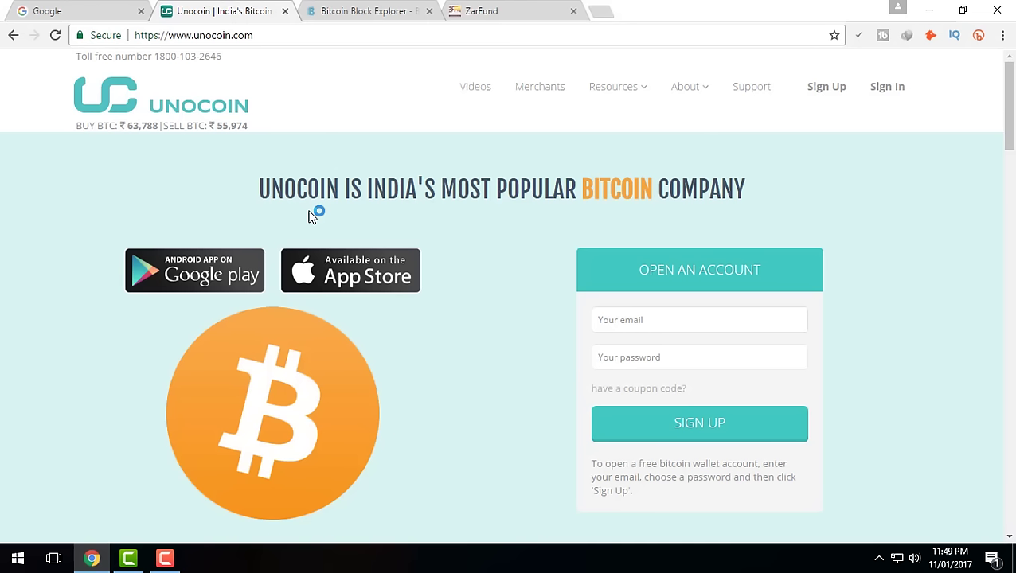
{"action": "left_click", "coordinate": [489, 14]}
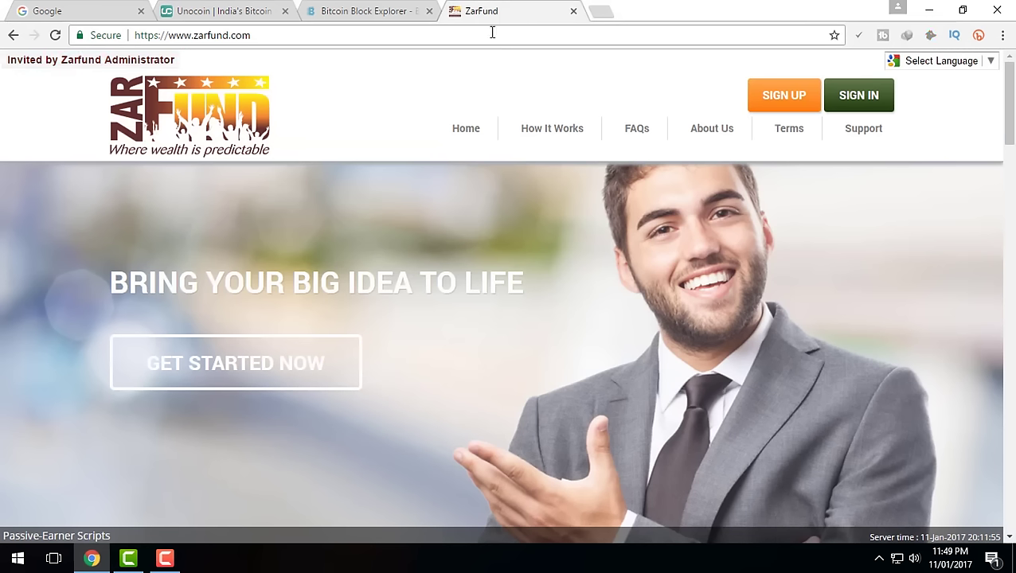
{"action": "left_click", "coordinate": [233, 12]}
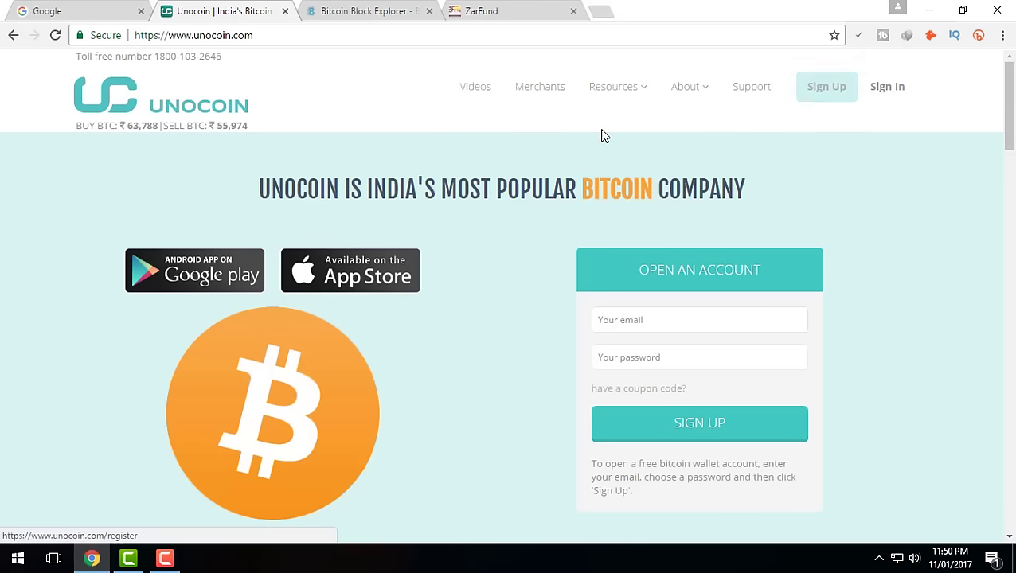
{"action": "left_click", "coordinate": [822, 94]}
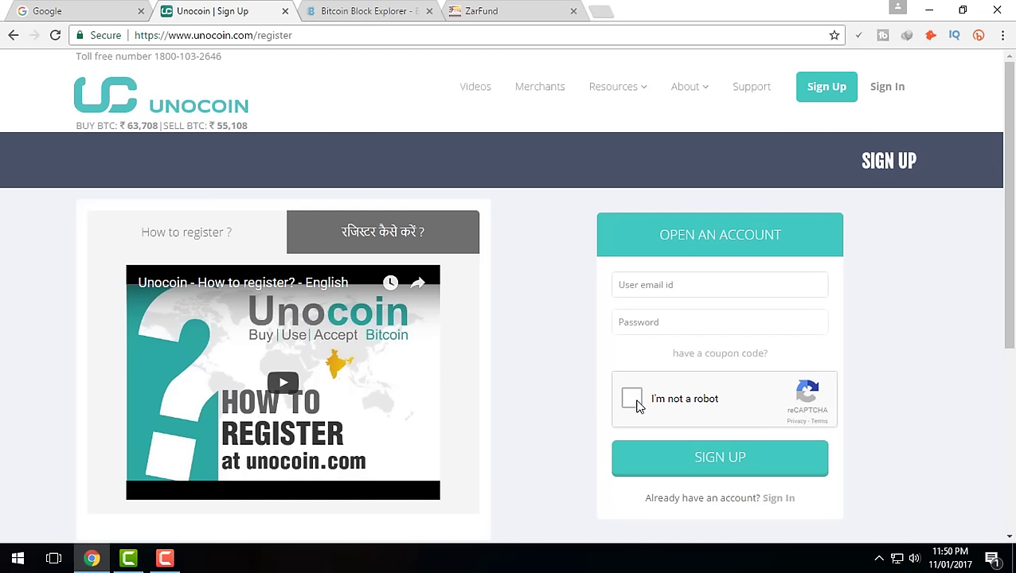
{"action": "left_click", "coordinate": [882, 97]}
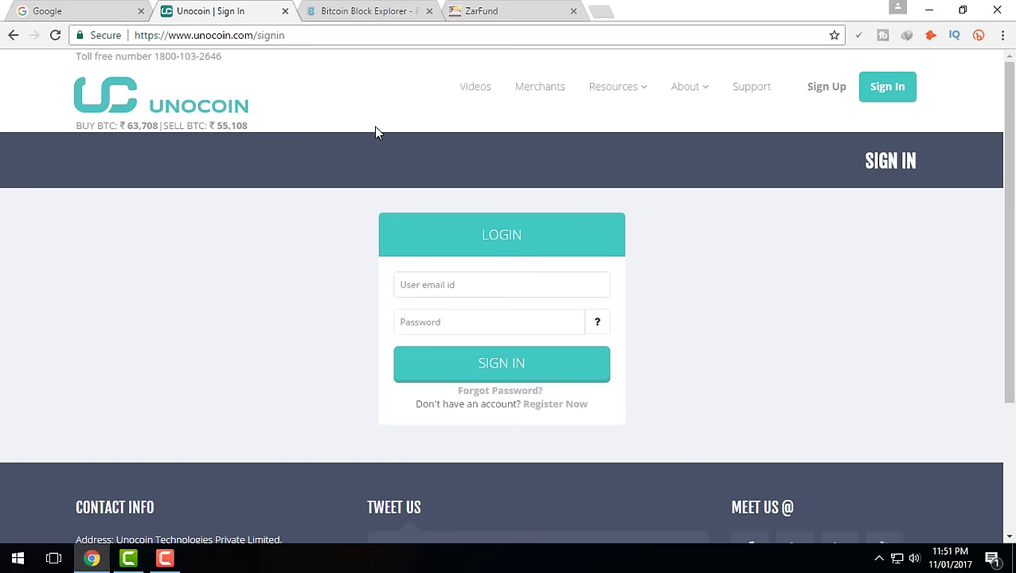
Step: Switch to the Blockchain site and view the registration form for a free bitcoin wallet
{"action": "left_click", "coordinate": [360, 11]}
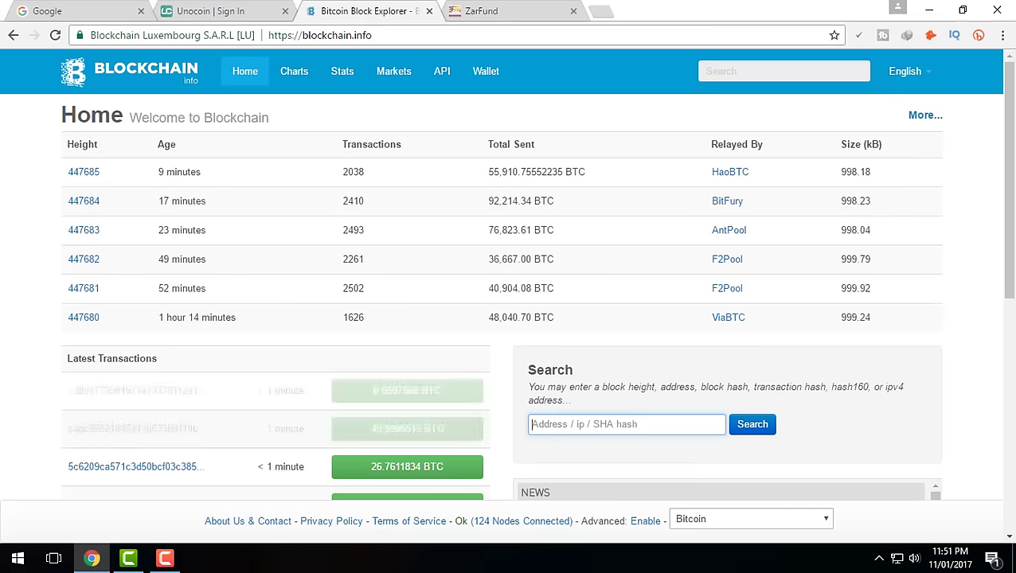
{"action": "left_click", "coordinate": [492, 84]}
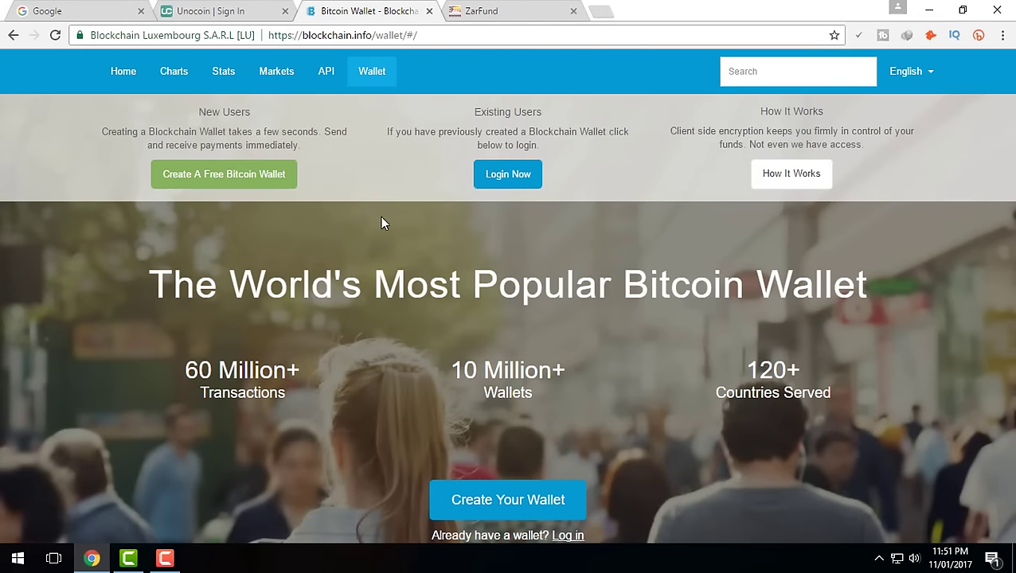
{"action": "left_click", "coordinate": [244, 184]}
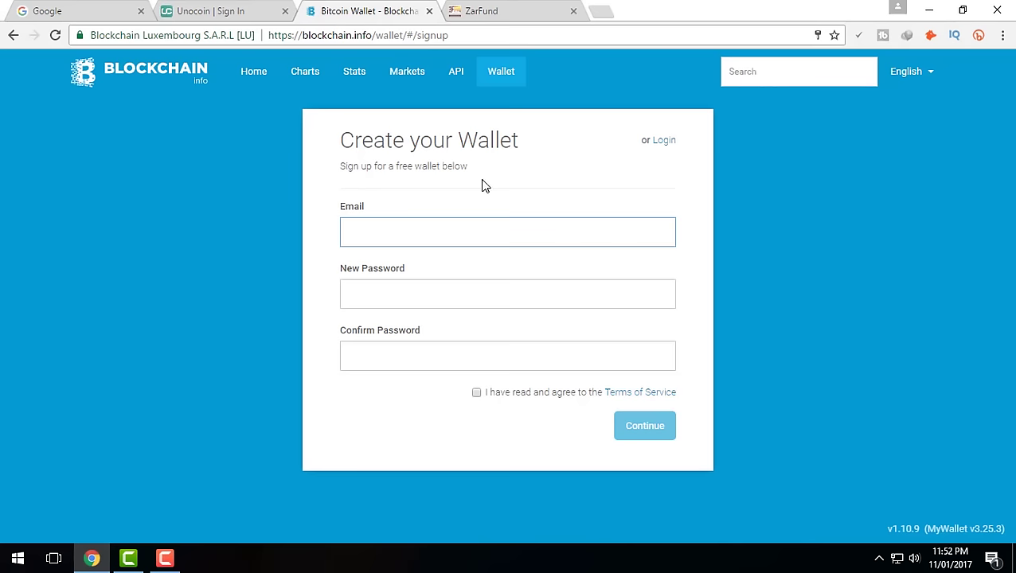
Step: Return to the Blockchain wallet page and sign in to the existing wallet with the saved credentials
{"action": "left_click", "coordinate": [501, 71]}
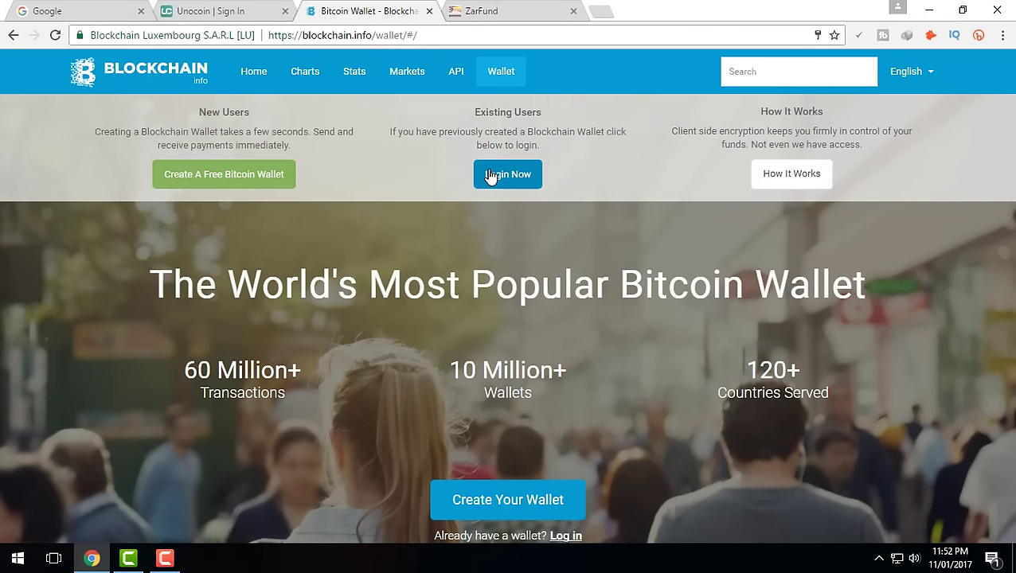
{"action": "left_click", "coordinate": [494, 176]}
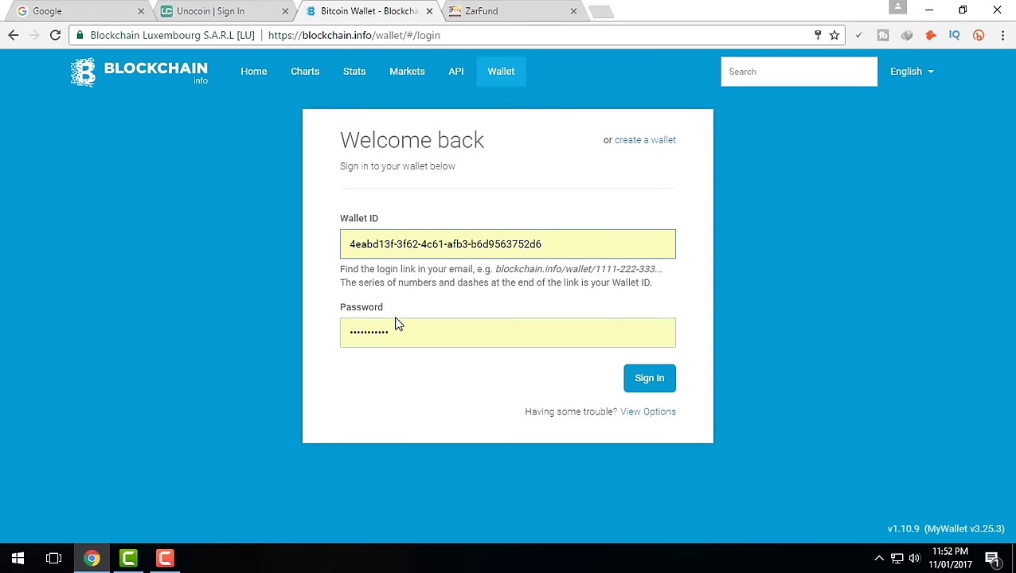
{"action": "left_click", "coordinate": [635, 389]}
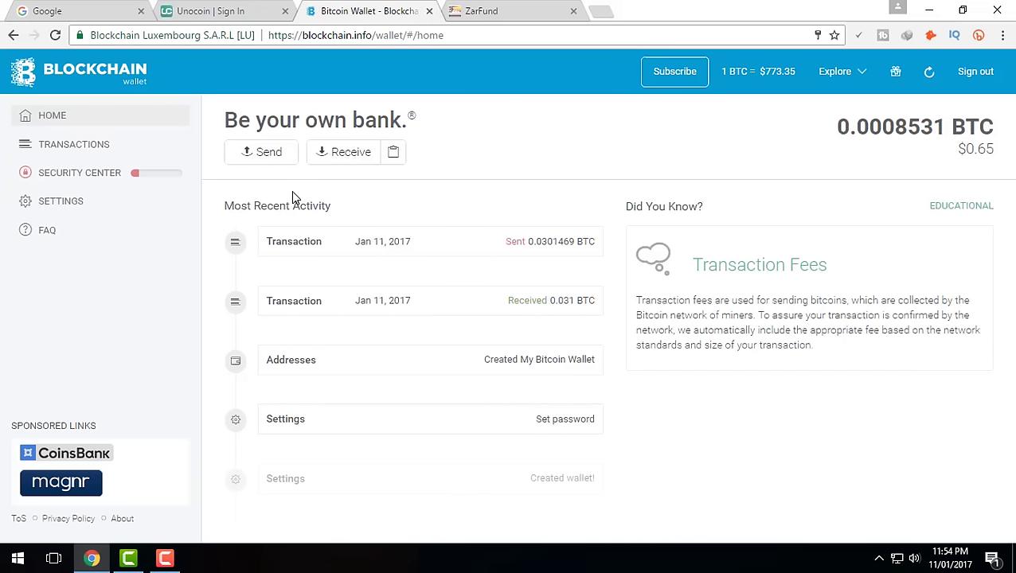
Step: View the wallet's Send form and its Receive address, closing each without making a transfer
{"action": "left_click", "coordinate": [261, 153]}
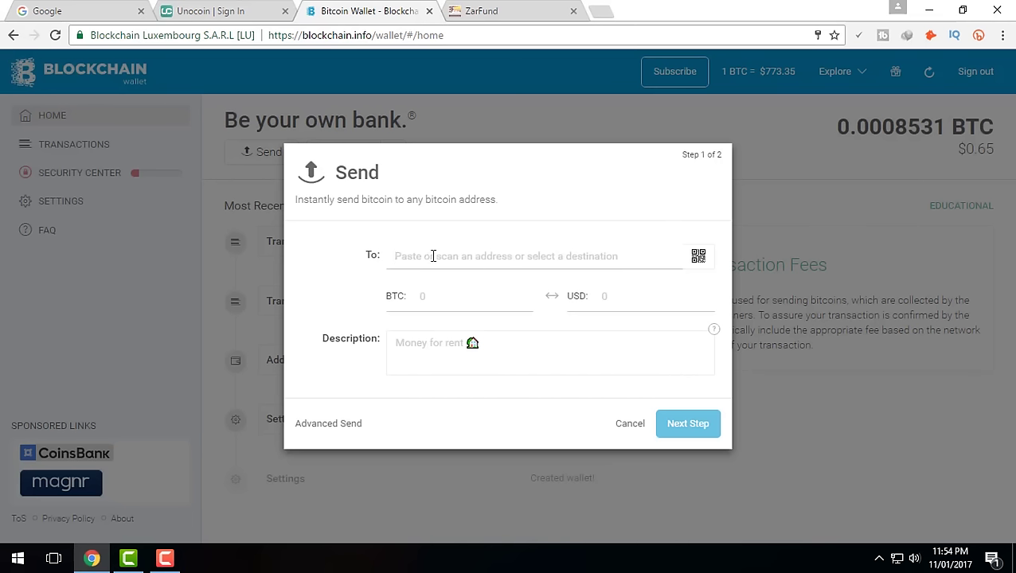
{"action": "left_click", "coordinate": [445, 306]}
{"action": "left_click", "coordinate": [635, 428]}
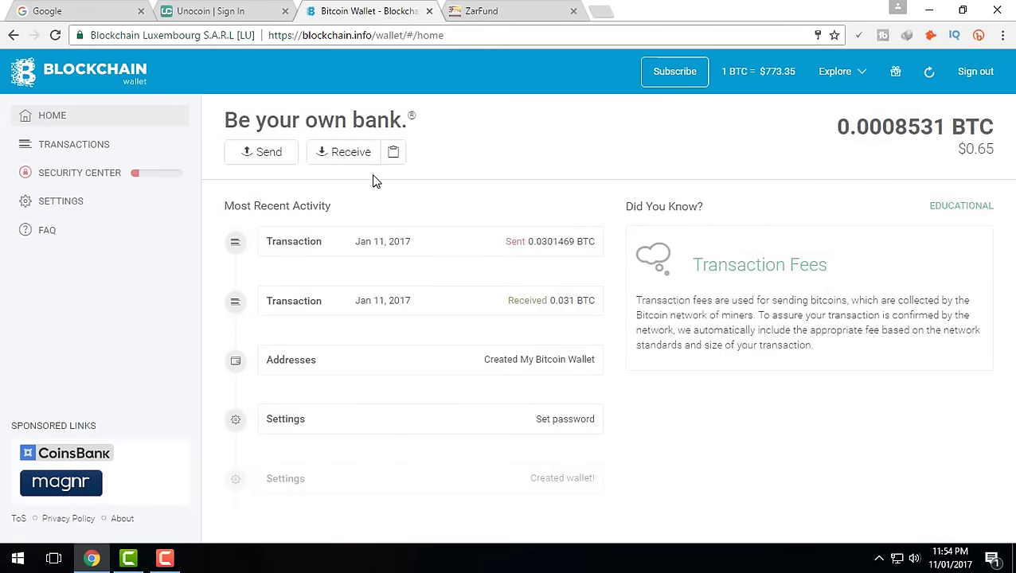
{"action": "left_click", "coordinate": [358, 152]}
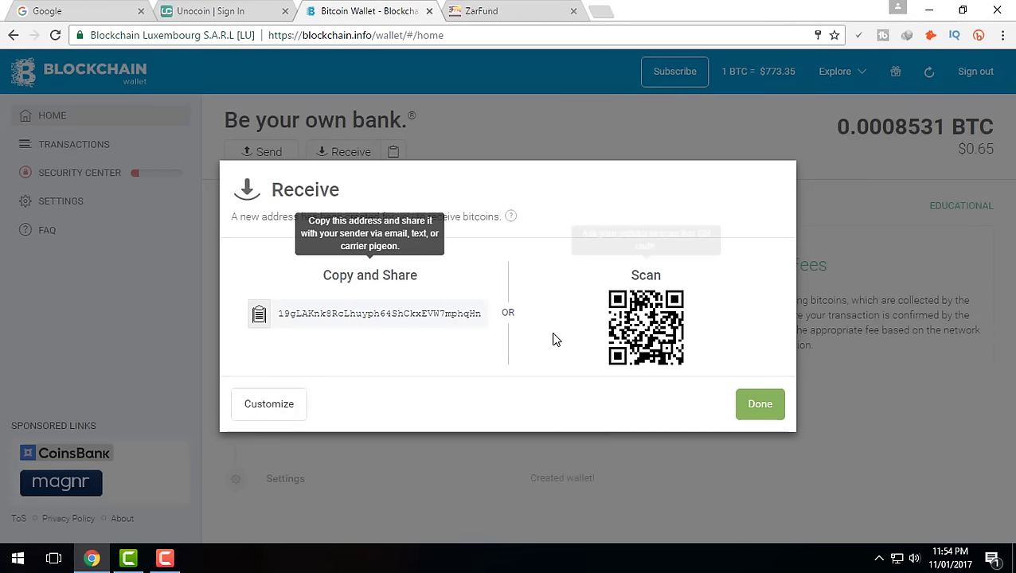
{"action": "left_click", "coordinate": [769, 411]}
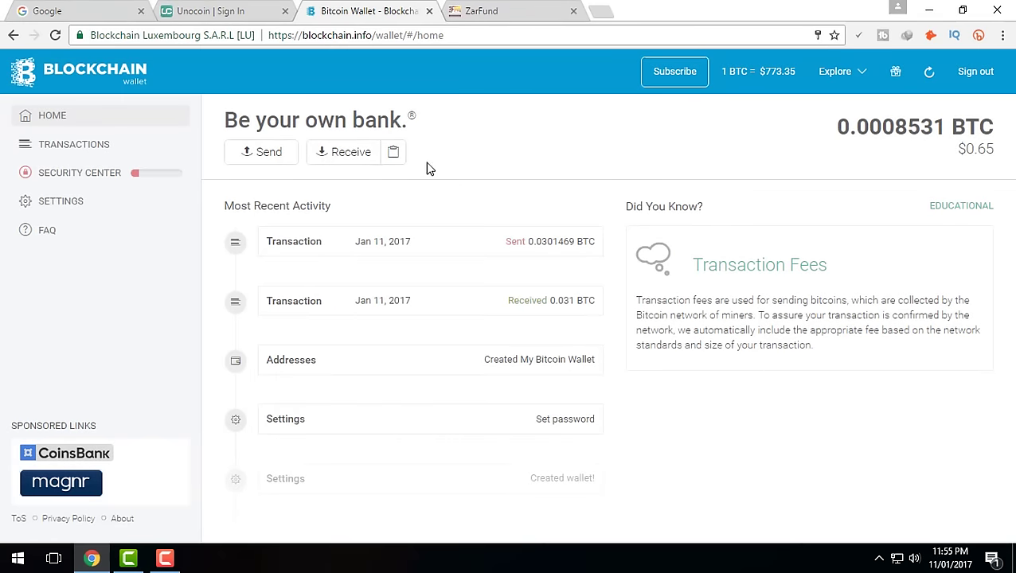
Step: Copy the ZarFund referral link from the Notepad file on the desktop and load it in the browser's ZarFund page
{"action": "left_click", "coordinate": [516, 10]}
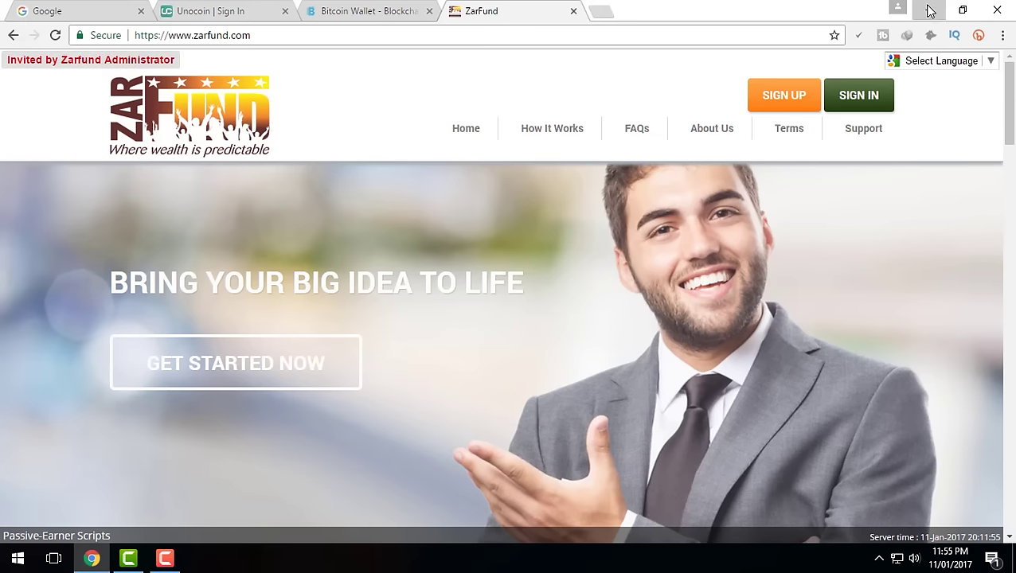
{"action": "left_click", "coordinate": [929, 13]}
{"action": "double_click", "coordinate": [77, 343]}
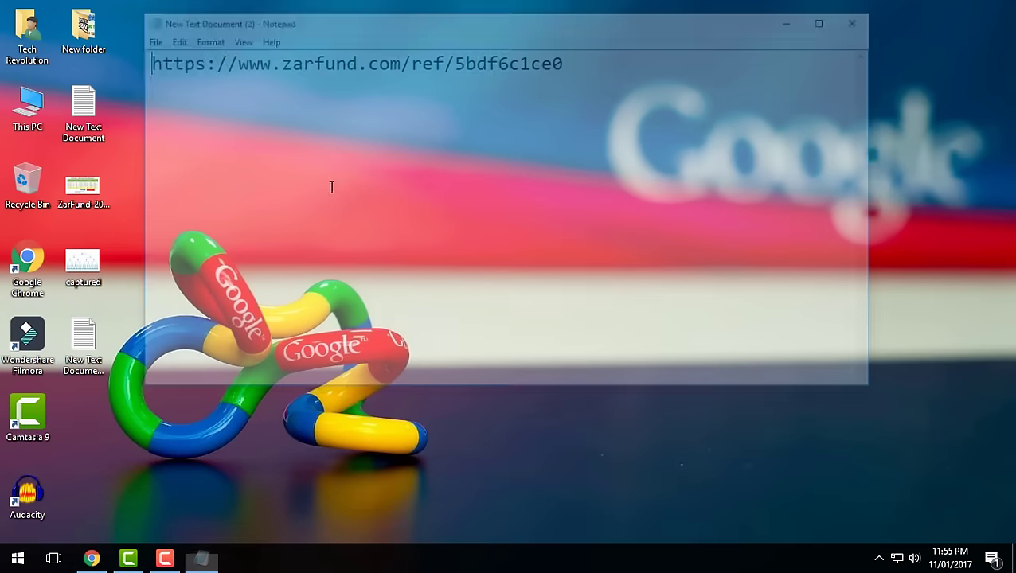
{"action": "left_click", "coordinate": [387, 64]}
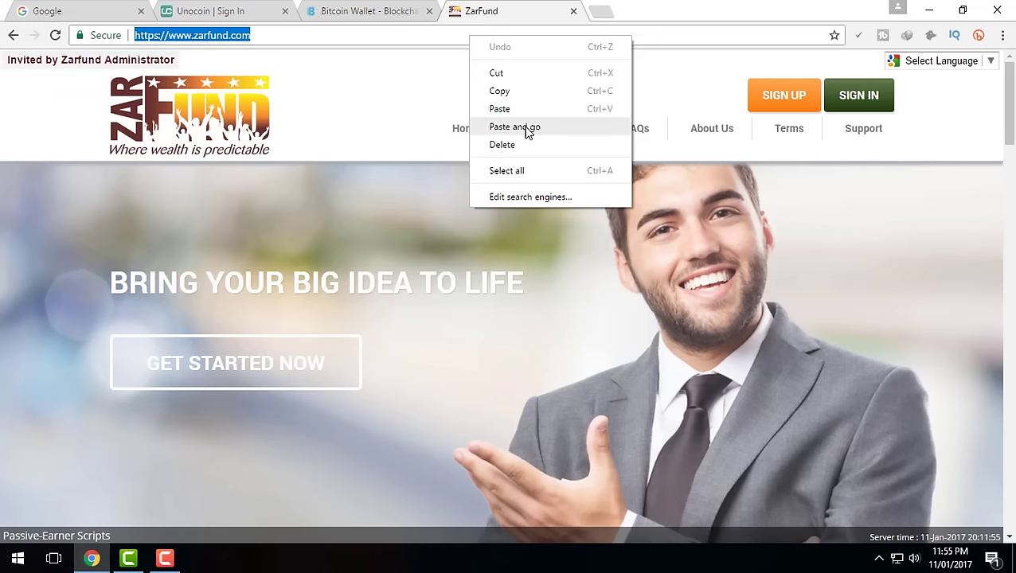
{"action": "left_click", "coordinate": [518, 128]}
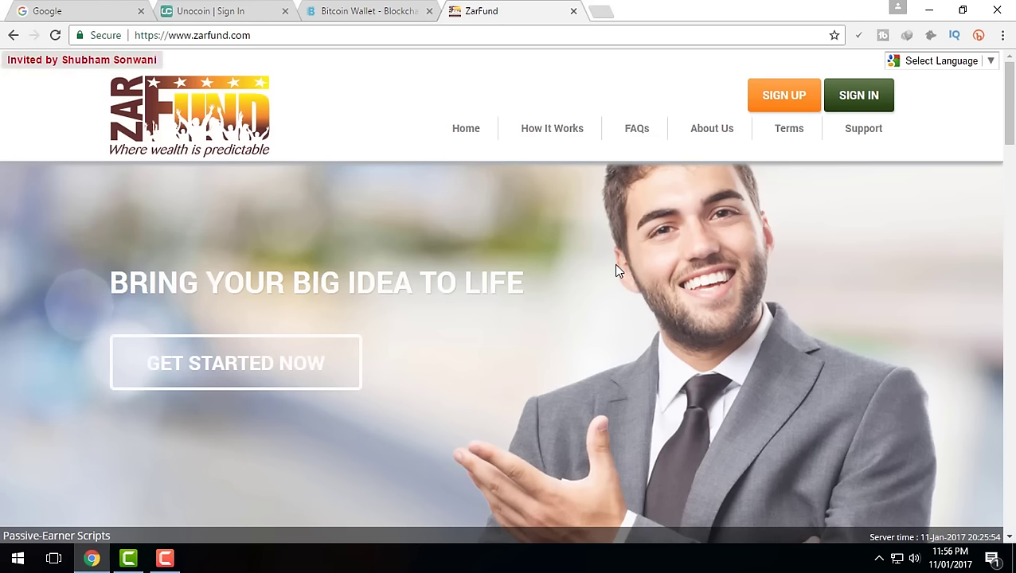
Step: Open the ZarFund registration form and examine its Username and Email fields, briefly checking the Blockchain wallet page
{"action": "left_click", "coordinate": [784, 101]}
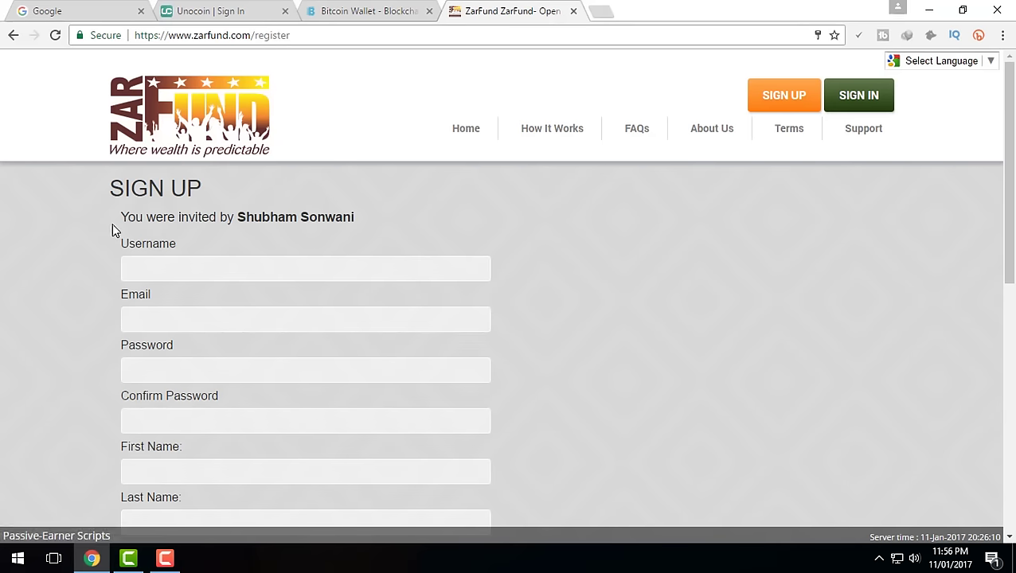
{"action": "left_click", "coordinate": [247, 266]}
{"action": "left_click", "coordinate": [233, 313]}
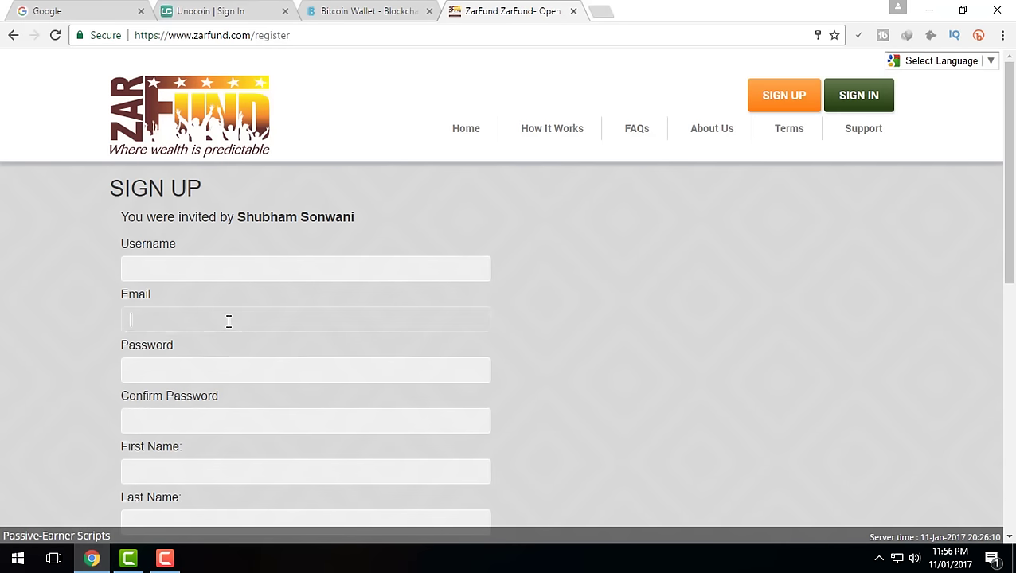
{"action": "left_click", "coordinate": [395, 8]}
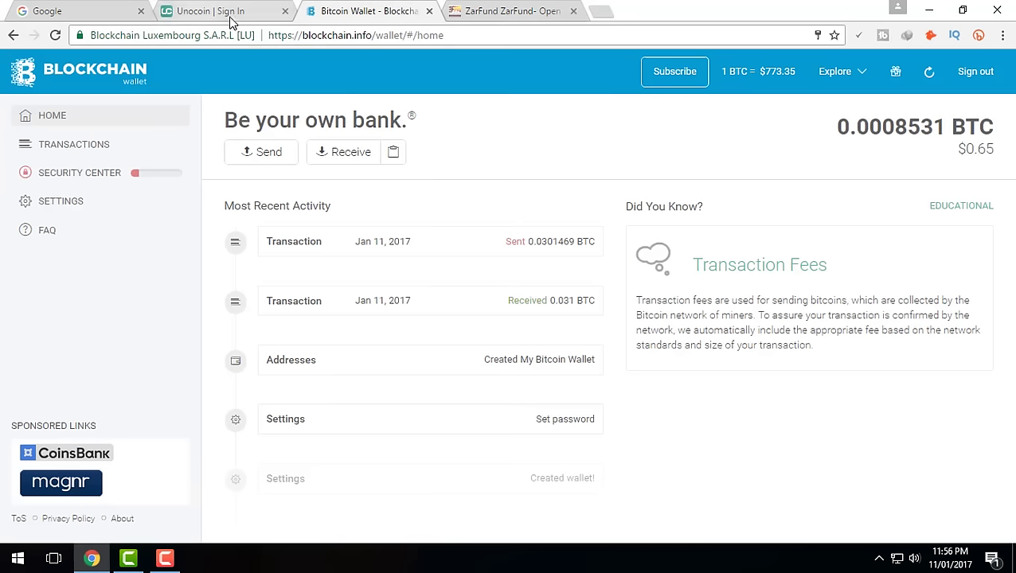
{"action": "left_click", "coordinate": [516, 8]}
Step: Examine the remaining ZarFund registration fields, including phone number, security question and security answer, down to the page footer
{"action": "scroll", "coordinate": [208, 276], "scroll_direction": "down", "scroll_amount": 2}
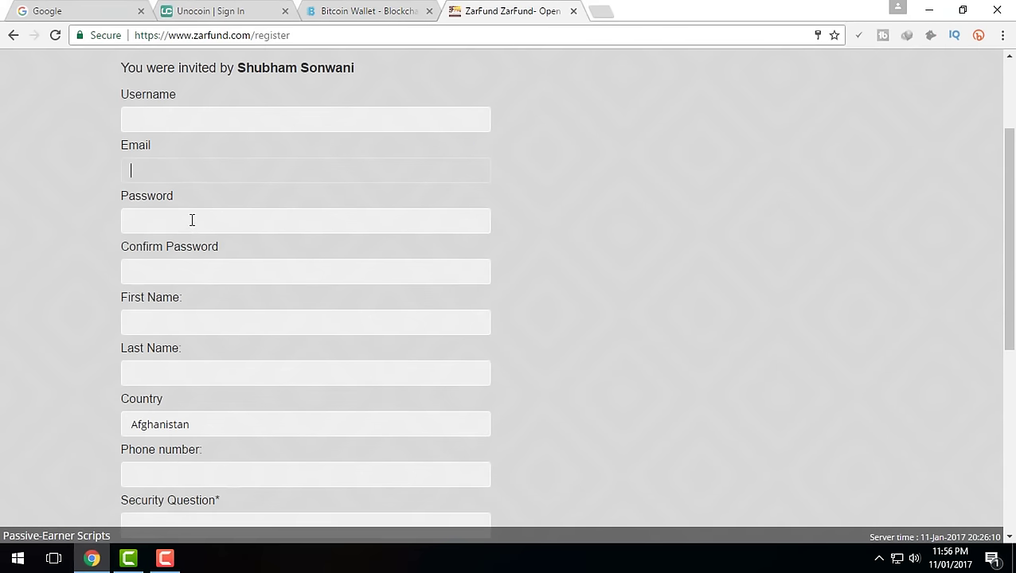
{"action": "scroll", "coordinate": [188, 208], "scroll_direction": "down", "scroll_amount": 2}
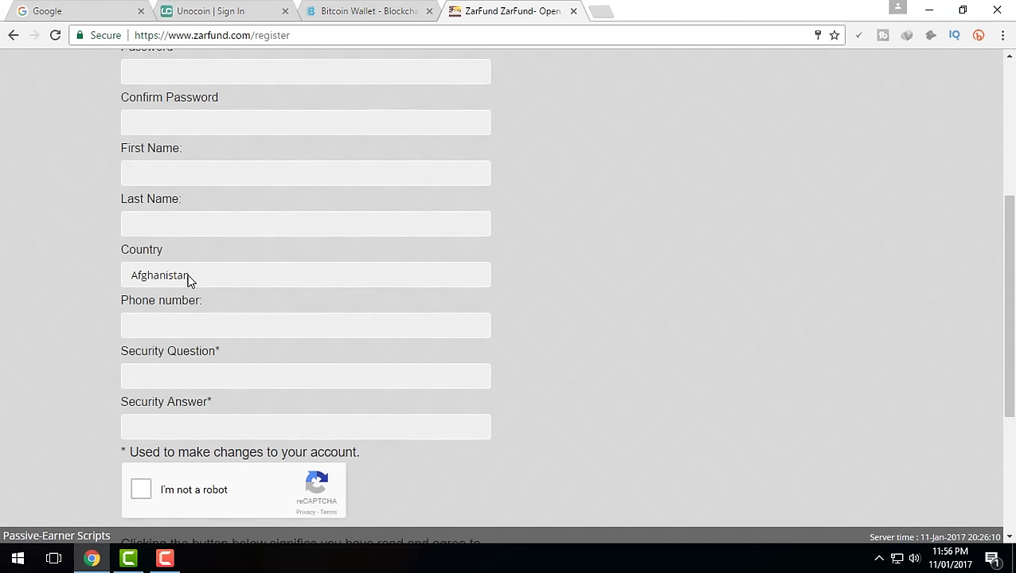
{"action": "scroll", "coordinate": [188, 281], "scroll_direction": "down", "scroll_amount": 1}
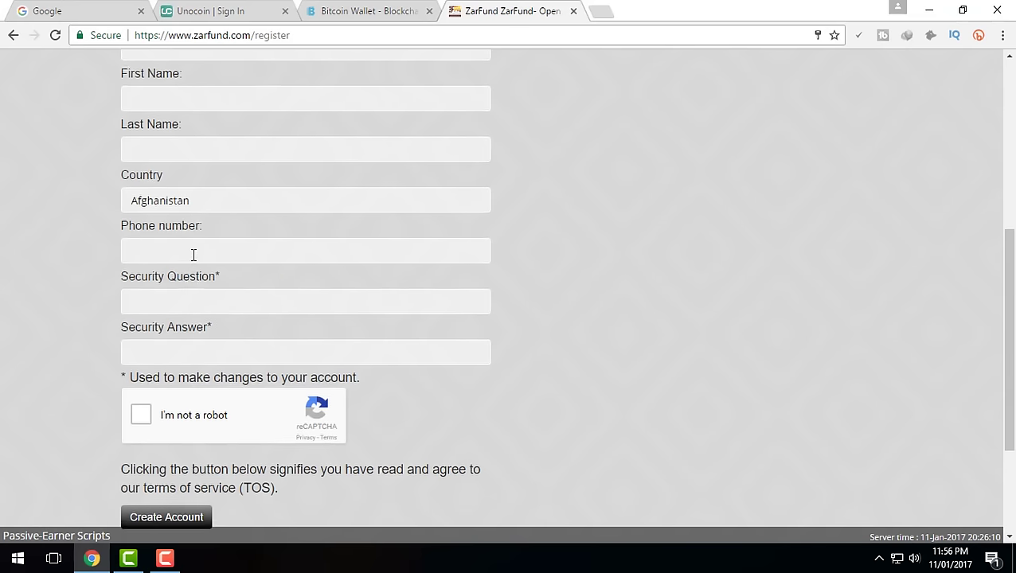
{"action": "left_click", "coordinate": [193, 251]}
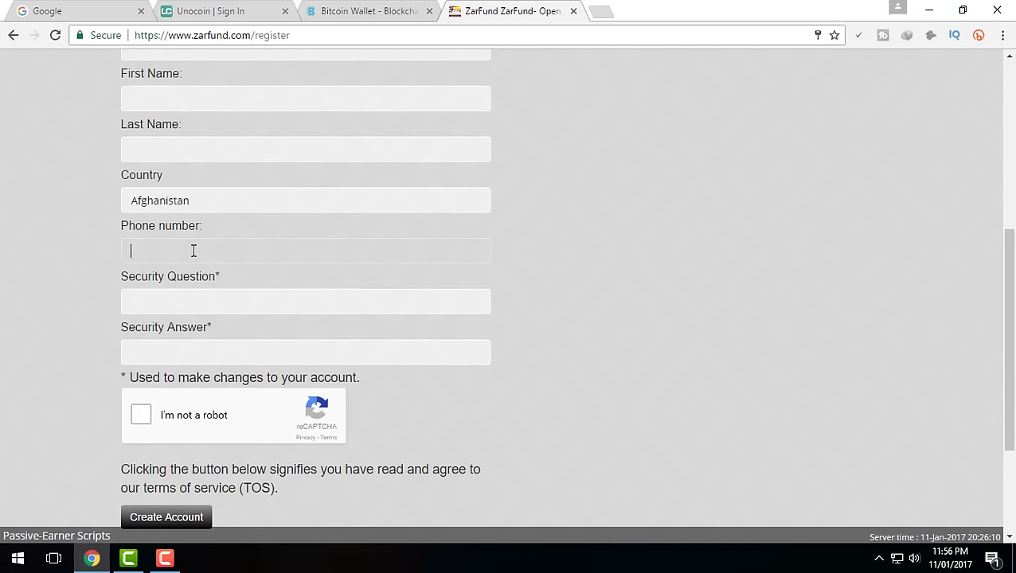
{"action": "left_click", "coordinate": [110, 262]}
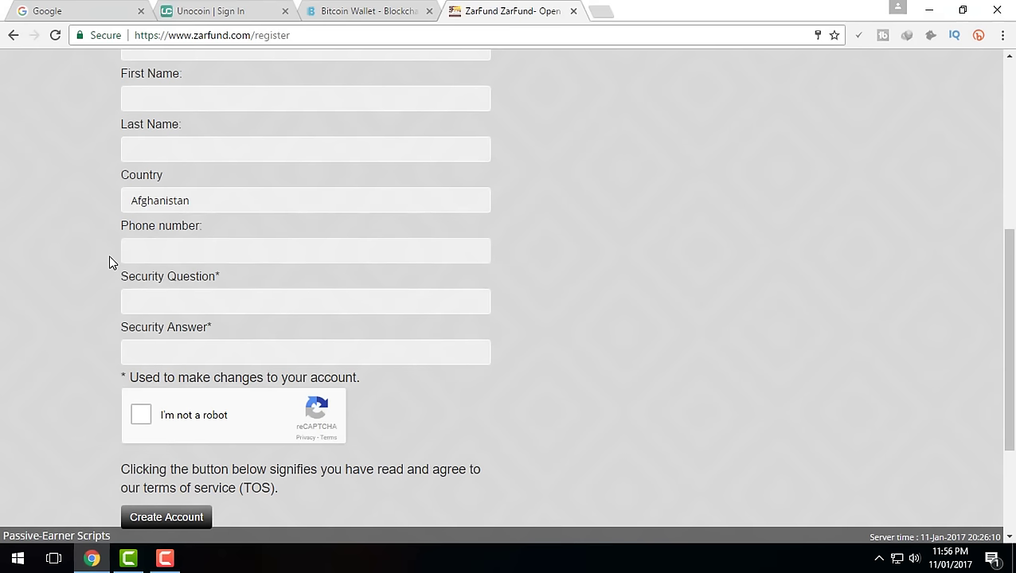
{"action": "left_click", "coordinate": [275, 248]}
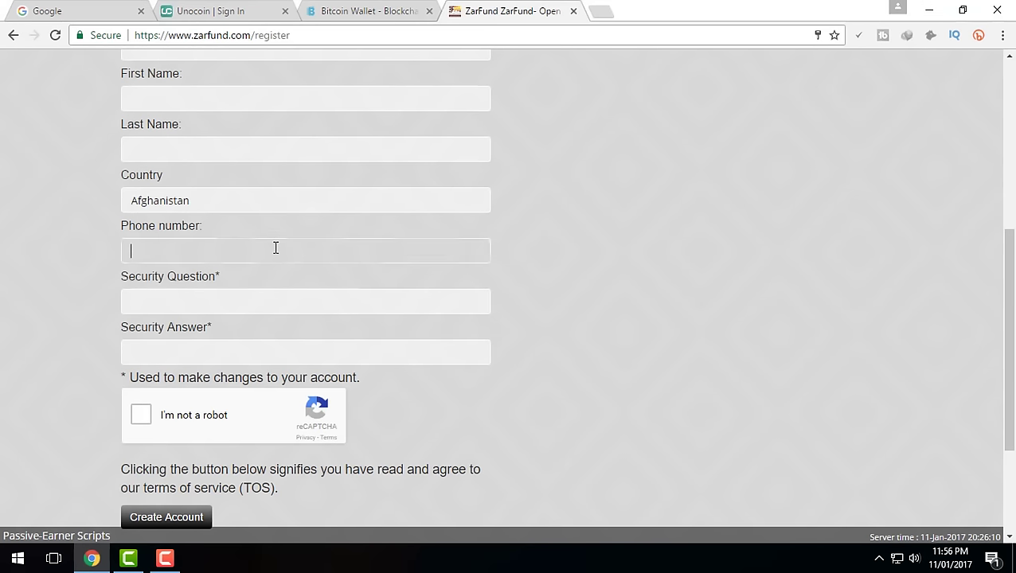
{"action": "left_click", "coordinate": [111, 266]}
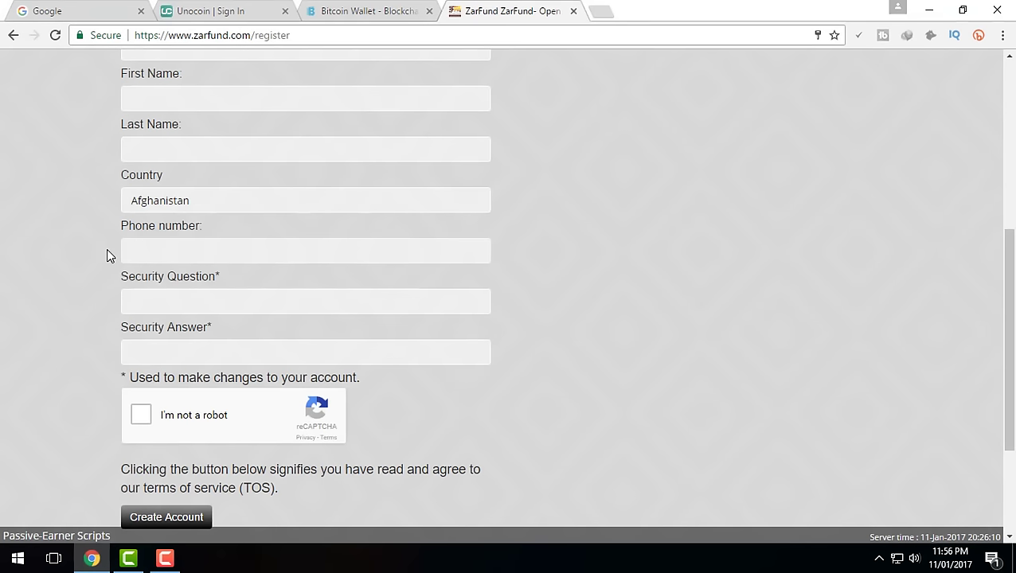
{"action": "left_click", "coordinate": [133, 302]}
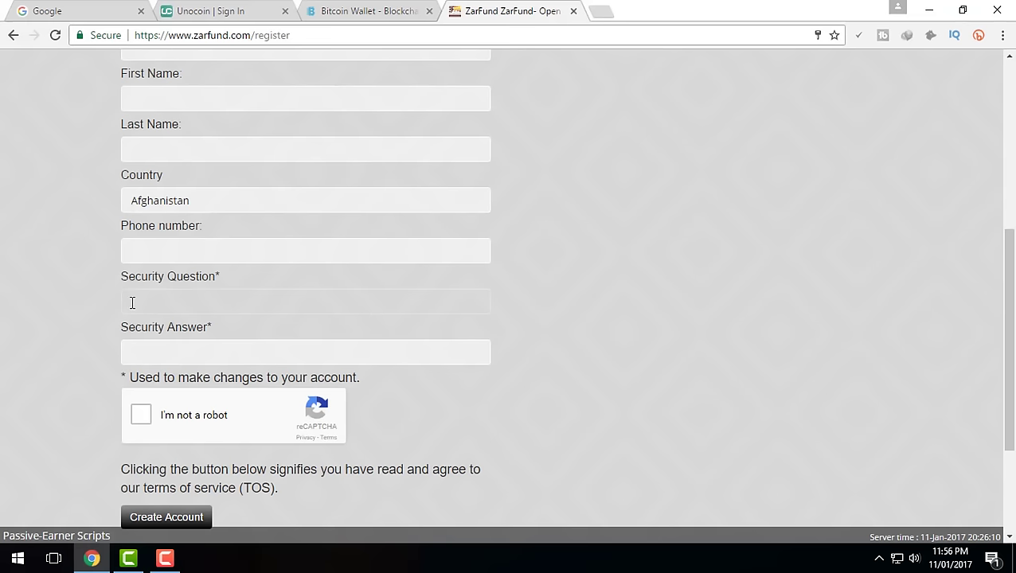
{"action": "left_click", "coordinate": [242, 352]}
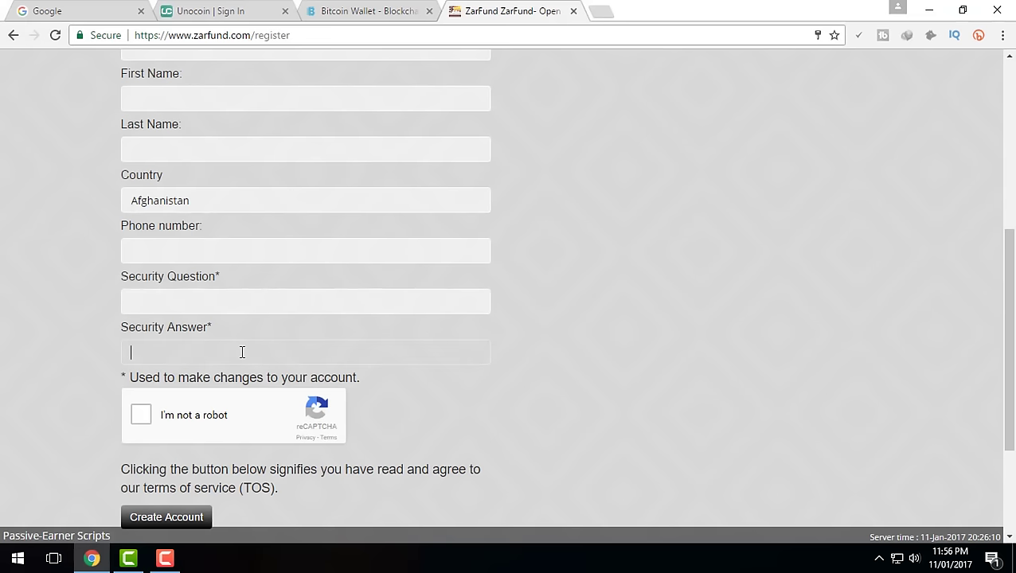
{"action": "scroll", "coordinate": [207, 331], "scroll_direction": "down", "scroll_amount": 2}
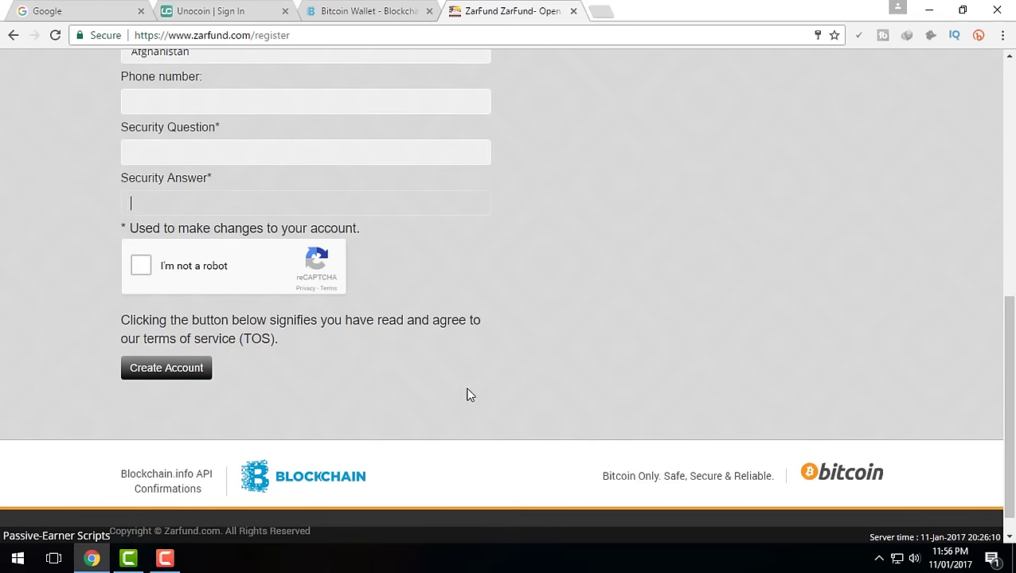
{"action": "scroll", "coordinate": [469, 393], "scroll_direction": "down", "scroll_amount": 1}
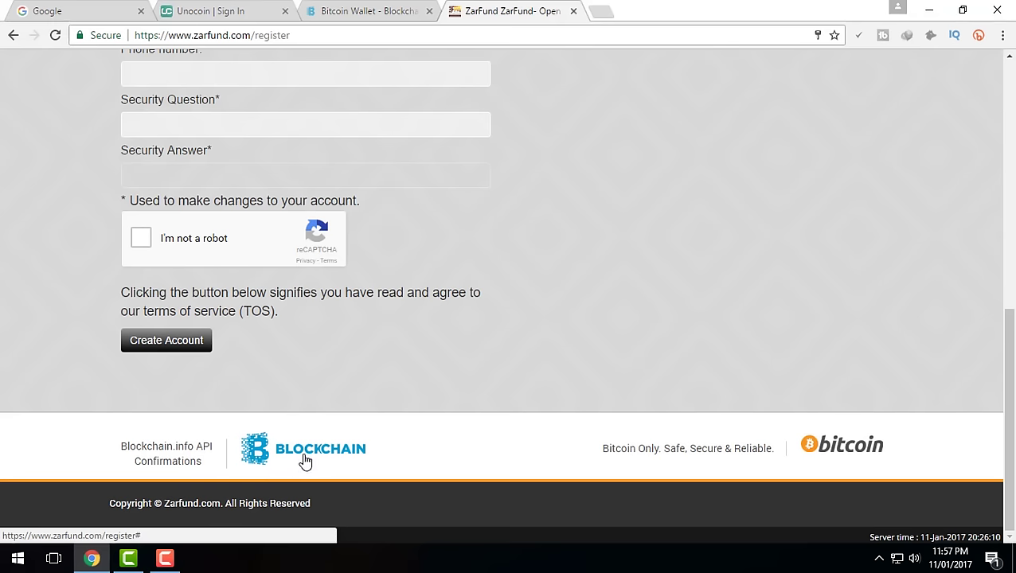
Step: Leave the ZarFund registration form and sign in to the existing ZarFund member account
{"action": "scroll", "coordinate": [305, 460], "scroll_direction": "up", "scroll_amount": 6}
{"action": "scroll", "coordinate": [304, 460], "scroll_direction": "up", "scroll_amount": 1}
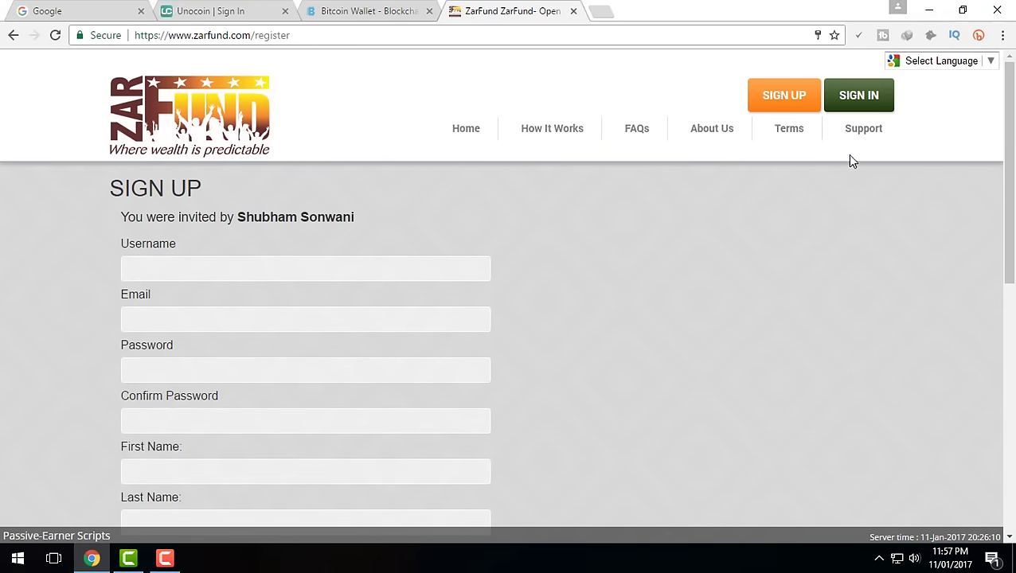
{"action": "left_click", "coordinate": [859, 101]}
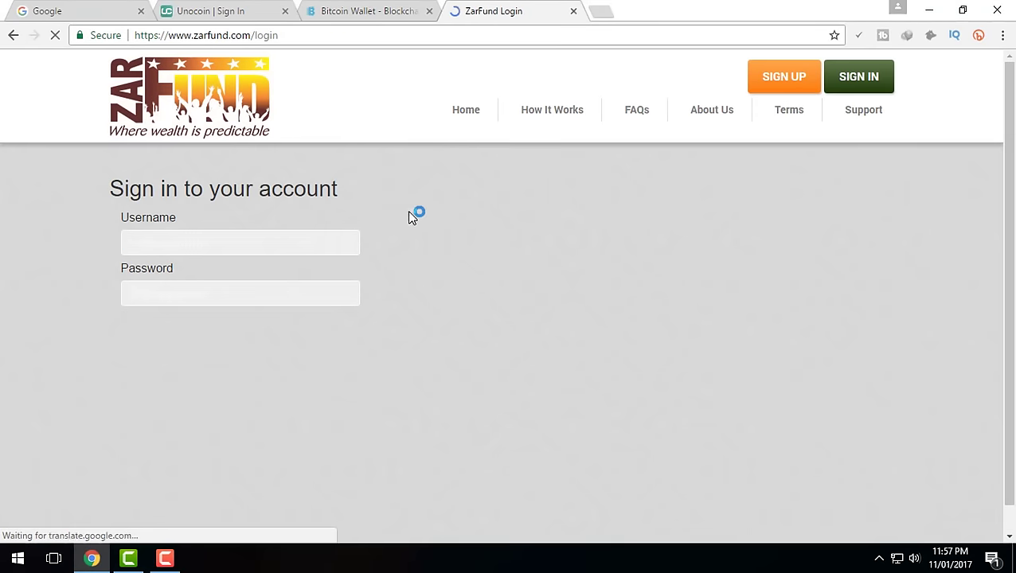
{"action": "left_click", "coordinate": [149, 384]}
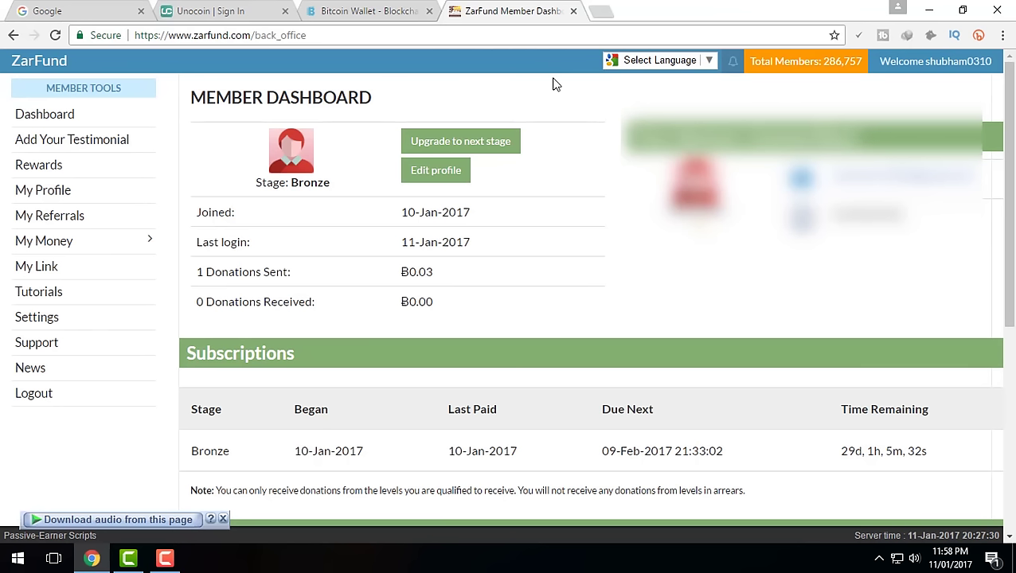
Step: Open the Bitcoin Wallet page under My Money in the ZarFund member area
{"action": "left_click", "coordinate": [381, 10]}
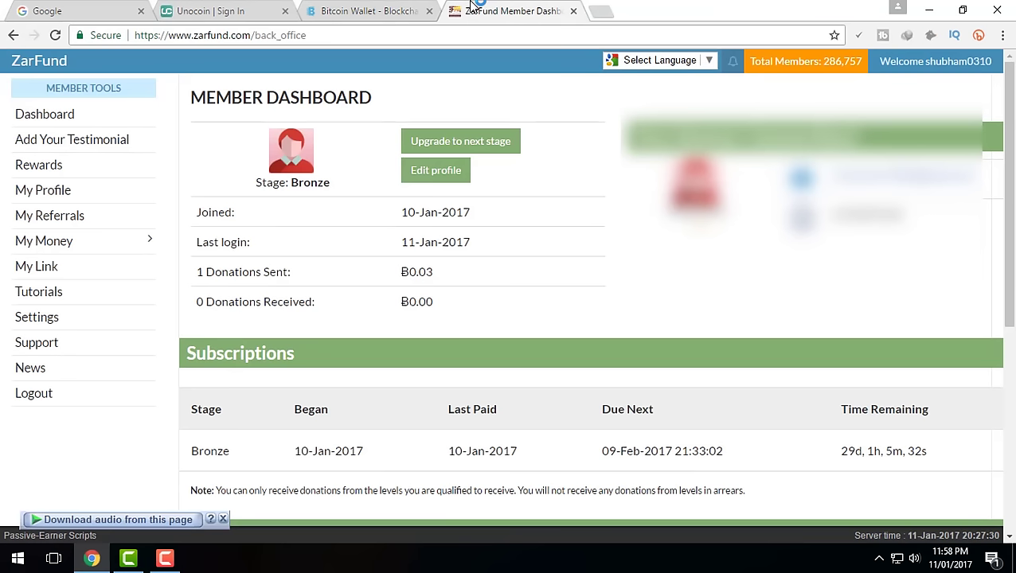
{"action": "left_click", "coordinate": [474, 10]}
{"action": "left_click", "coordinate": [111, 245]}
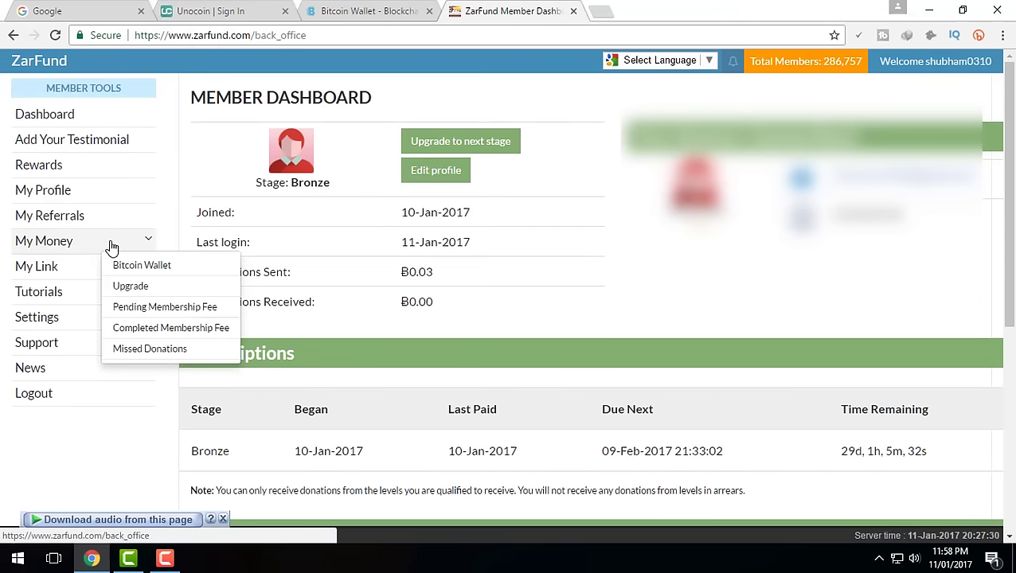
{"action": "mouse_move", "coordinate": [152, 249]}
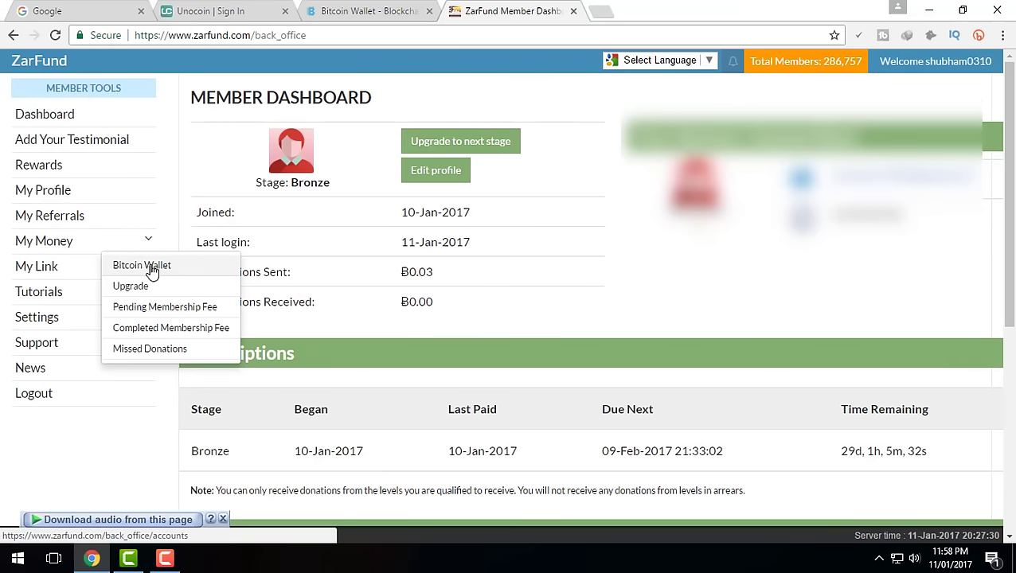
{"action": "left_click", "coordinate": [152, 270]}
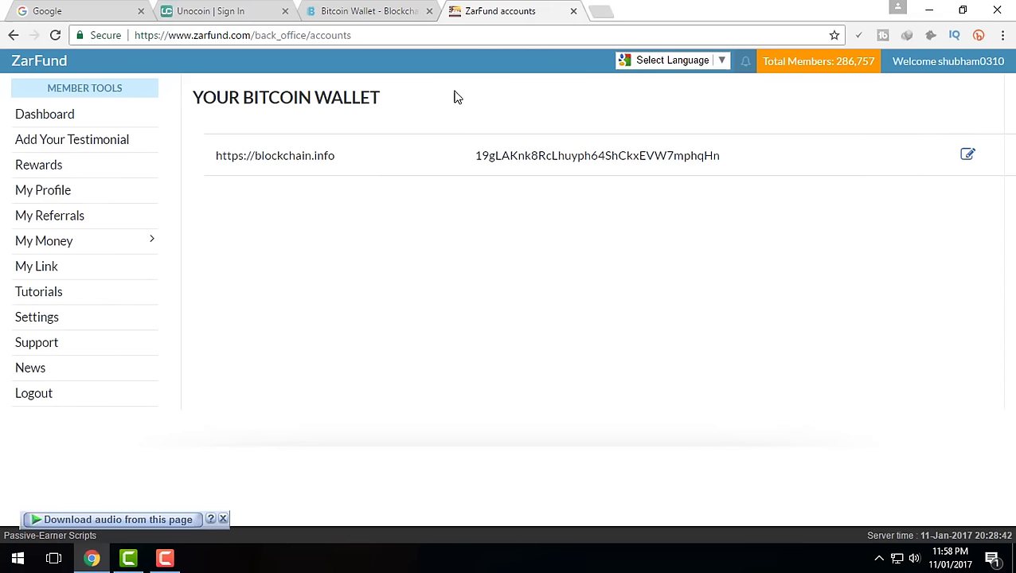
Step: Copy the receiving bitcoin address from the Blockchain wallet and return to ZarFund's bitcoin wallet page
{"action": "left_click", "coordinate": [385, 12]}
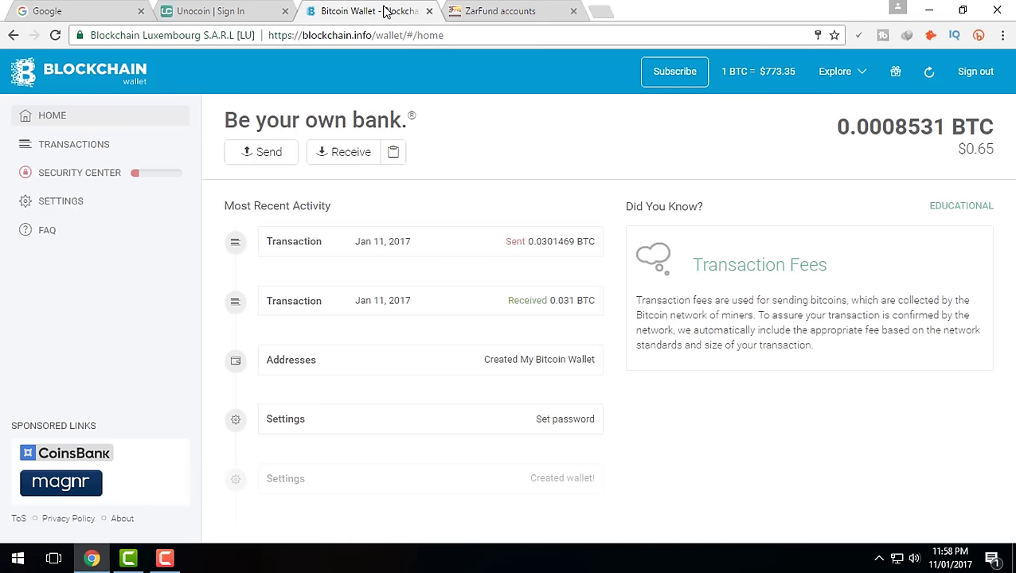
{"action": "left_click", "coordinate": [350, 158]}
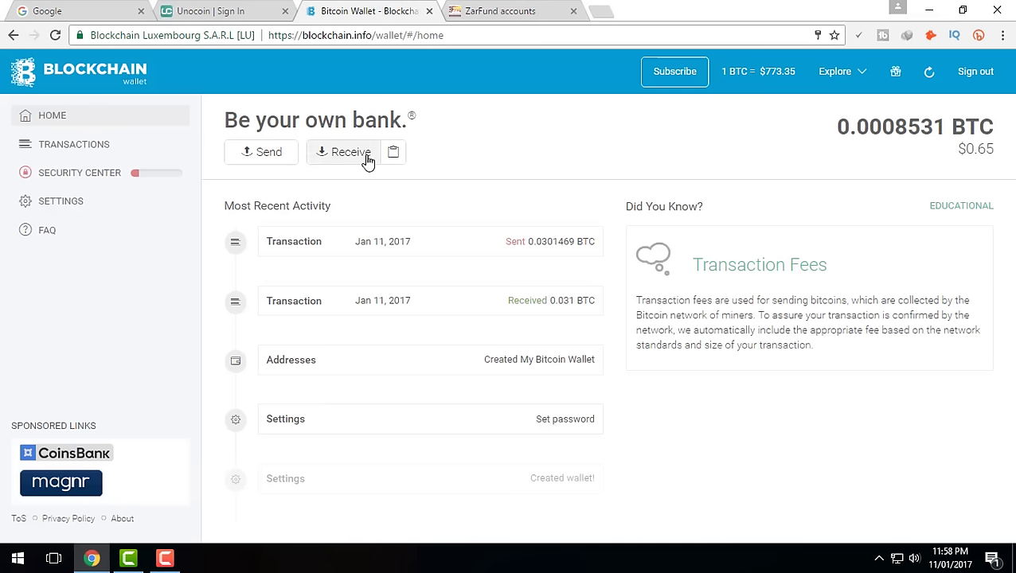
{"action": "left_click", "coordinate": [351, 163]}
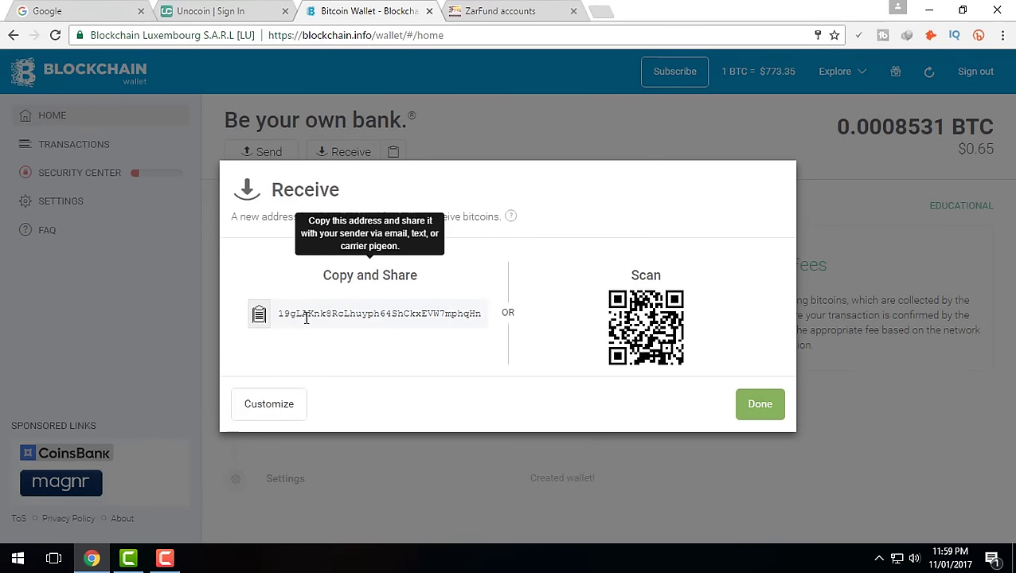
{"action": "left_click", "coordinate": [352, 317]}
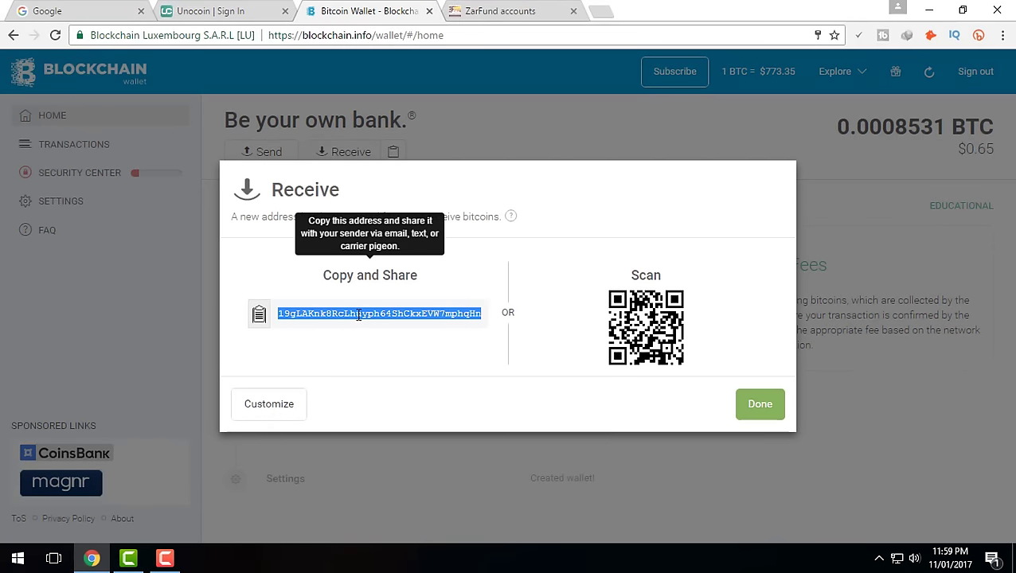
{"action": "right_click", "coordinate": [358, 317]}
{"action": "left_click", "coordinate": [394, 327]}
{"action": "left_click", "coordinate": [480, 10]}
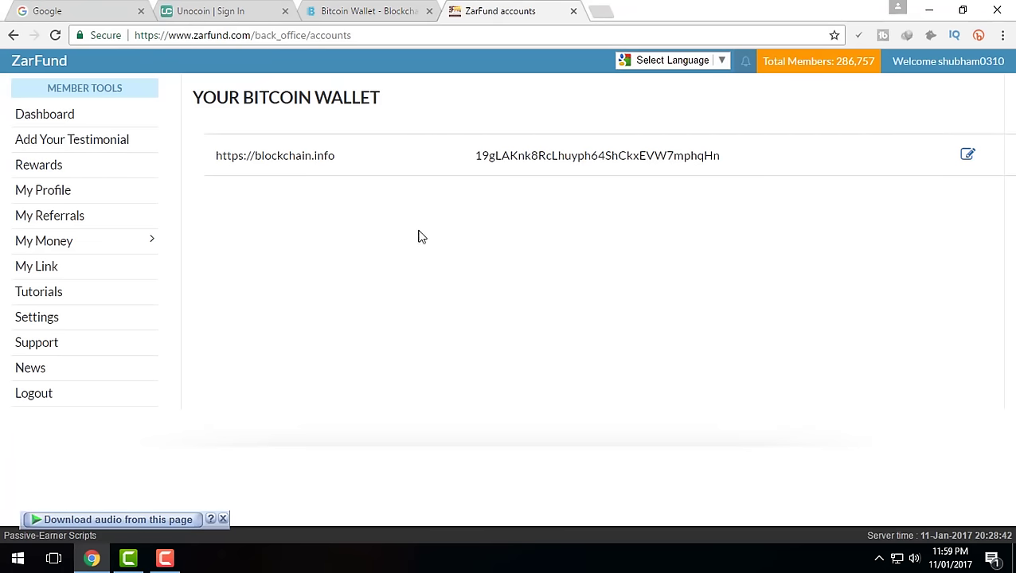
{"action": "right_click", "coordinate": [360, 268]}
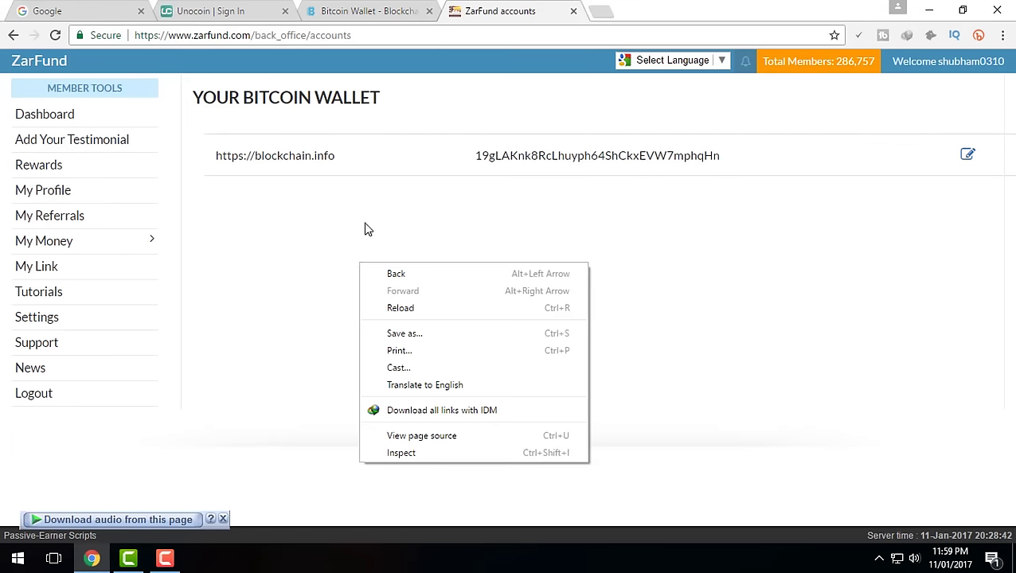
{"action": "left_click", "coordinate": [368, 10]}
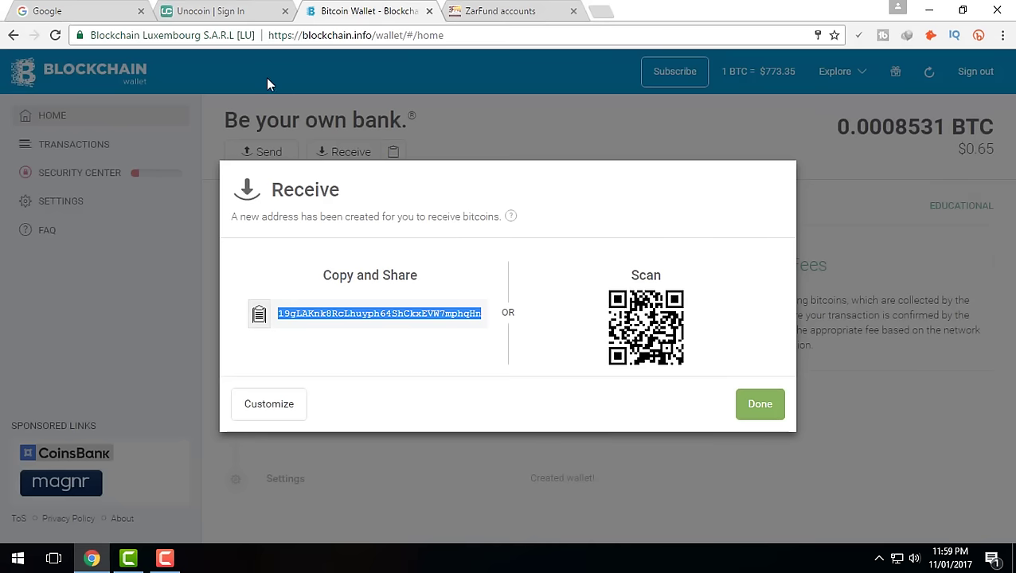
{"action": "left_click_drag", "start_coordinate": [373, 35], "coordinate": [268, 37]}
{"action": "right_click", "coordinate": [292, 35]}
{"action": "left_click", "coordinate": [326, 91]}
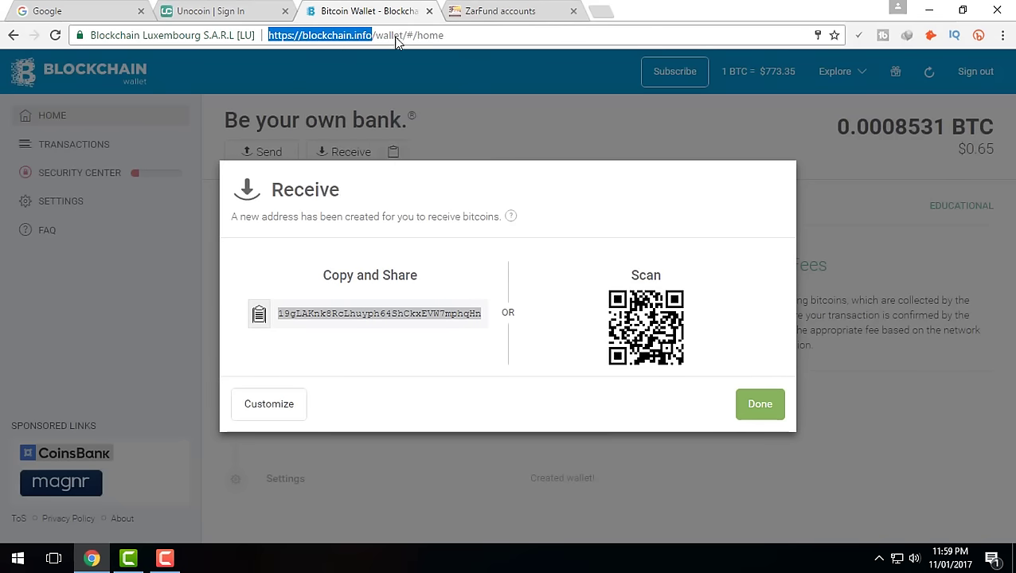
{"action": "left_click", "coordinate": [450, 9]}
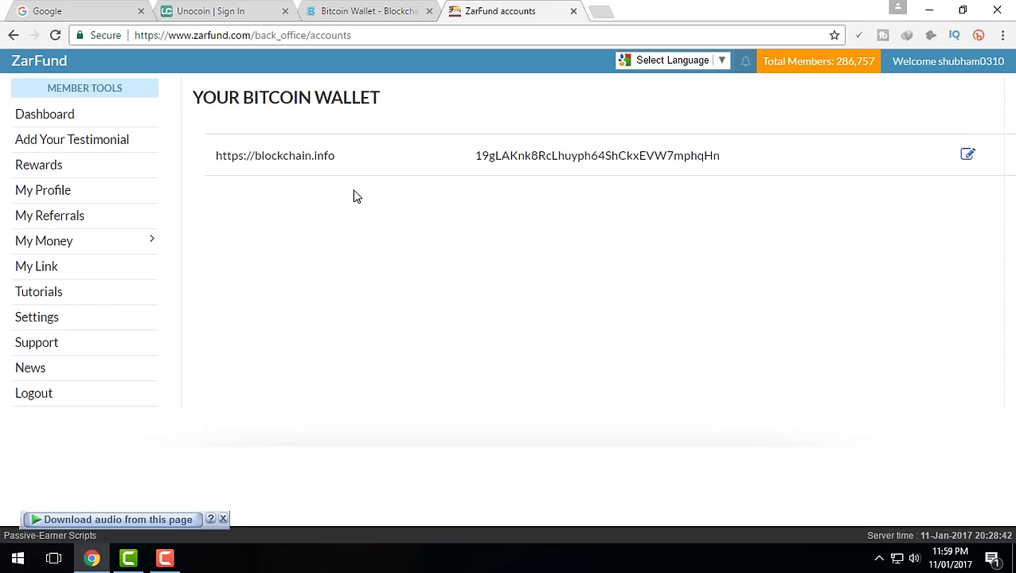
Step: Close the Blockchain wallet's Receive dialog and review the wallet home against ZarFund's bitcoin wallet page
{"action": "left_click", "coordinate": [370, 10]}
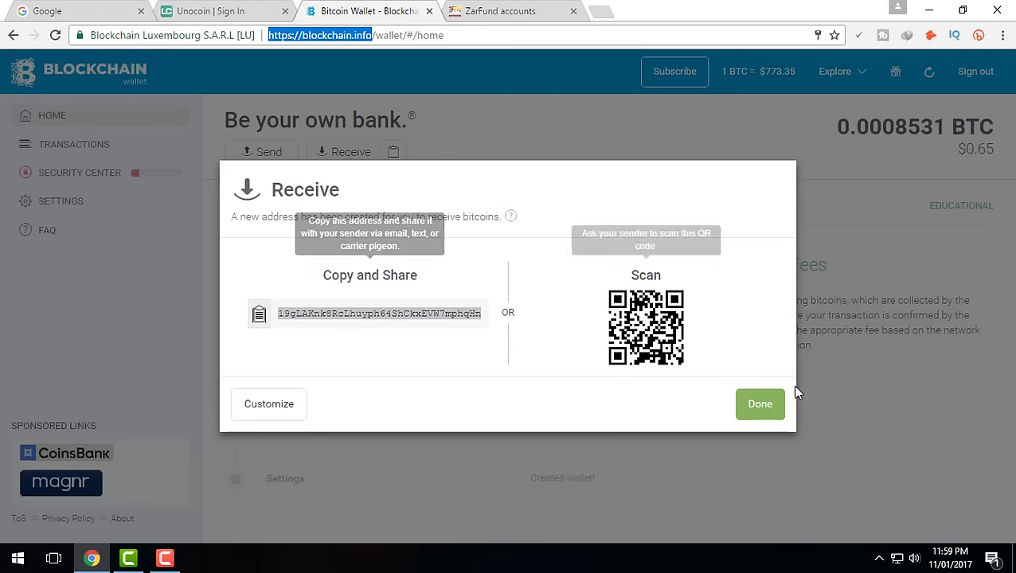
{"action": "left_click", "coordinate": [756, 406]}
{"action": "left_click", "coordinate": [525, 9]}
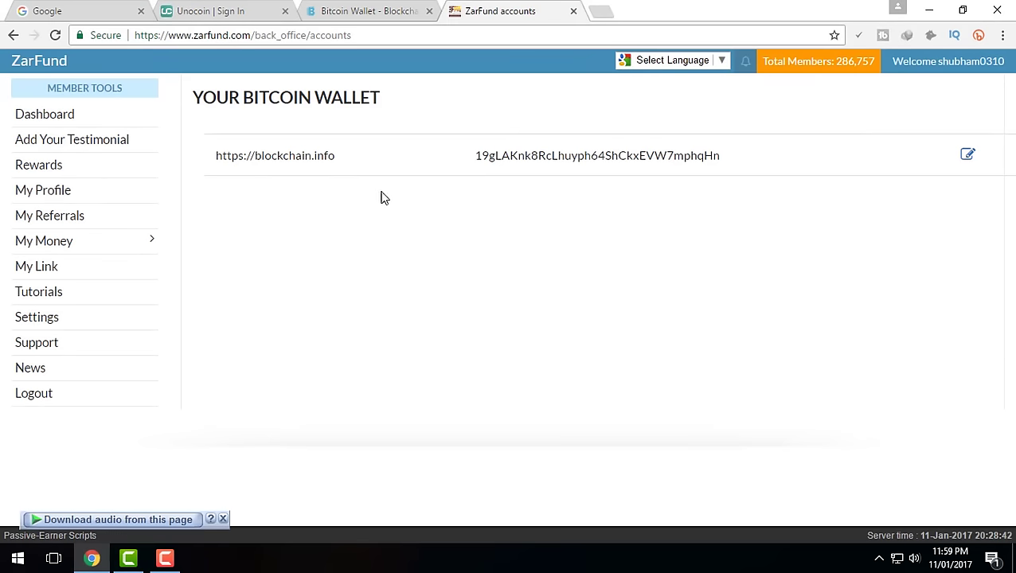
{"action": "left_click", "coordinate": [348, 10]}
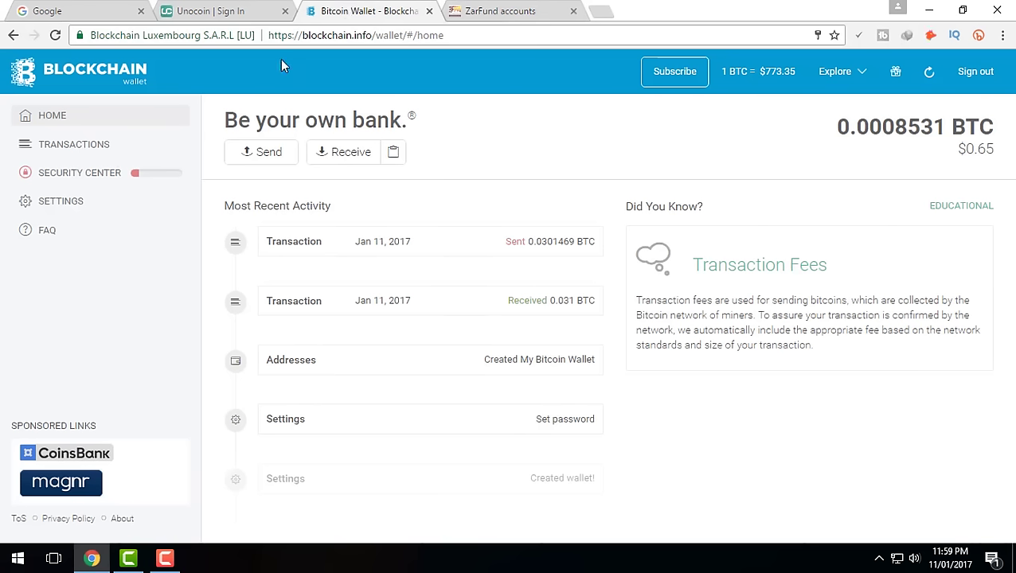
{"action": "left_click", "coordinate": [523, 10]}
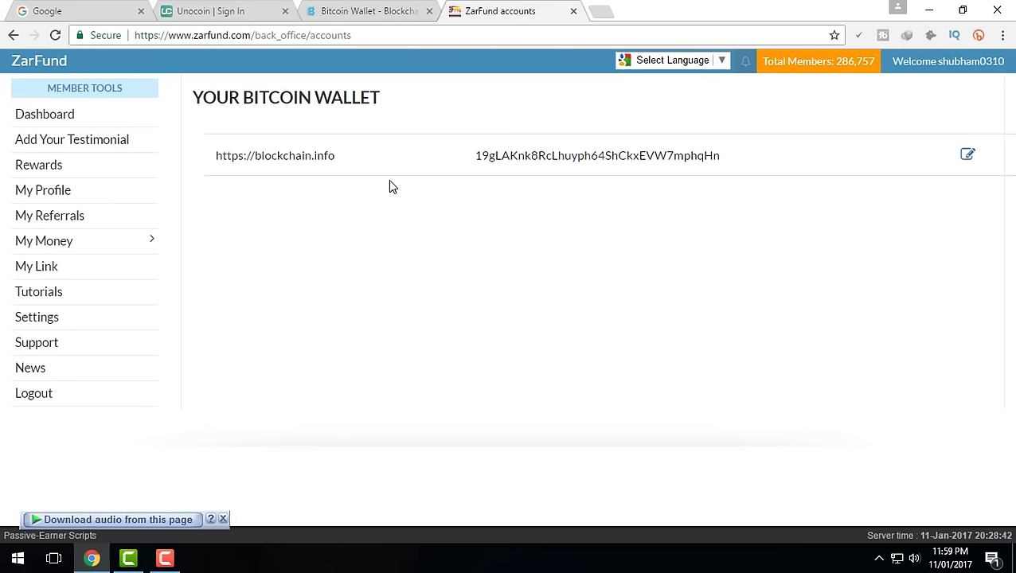
Step: Return ZarFund to the member dashboard and switch to the open Google search page
{"action": "left_click", "coordinate": [78, 118]}
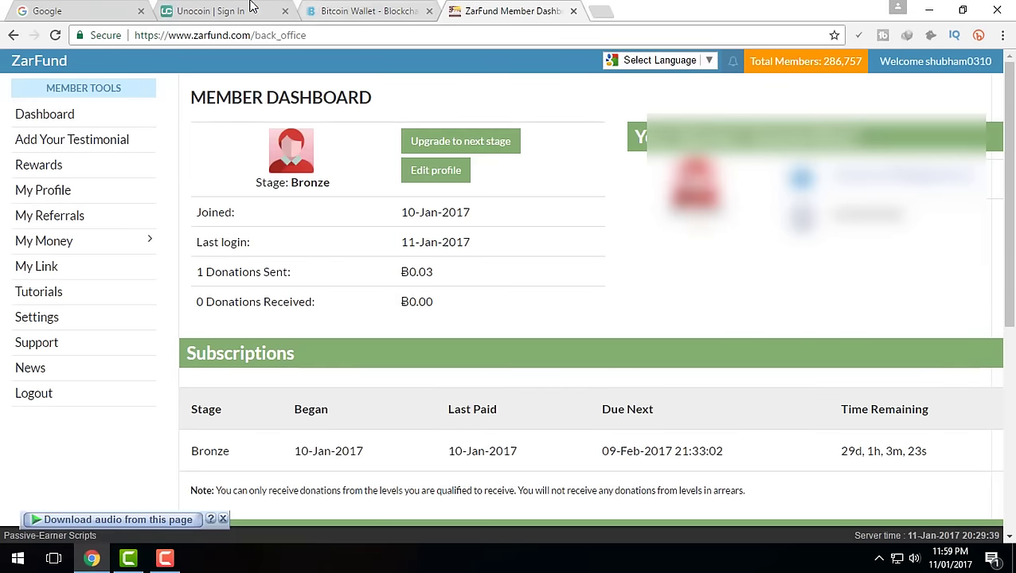
{"action": "left_click", "coordinate": [125, 7]}
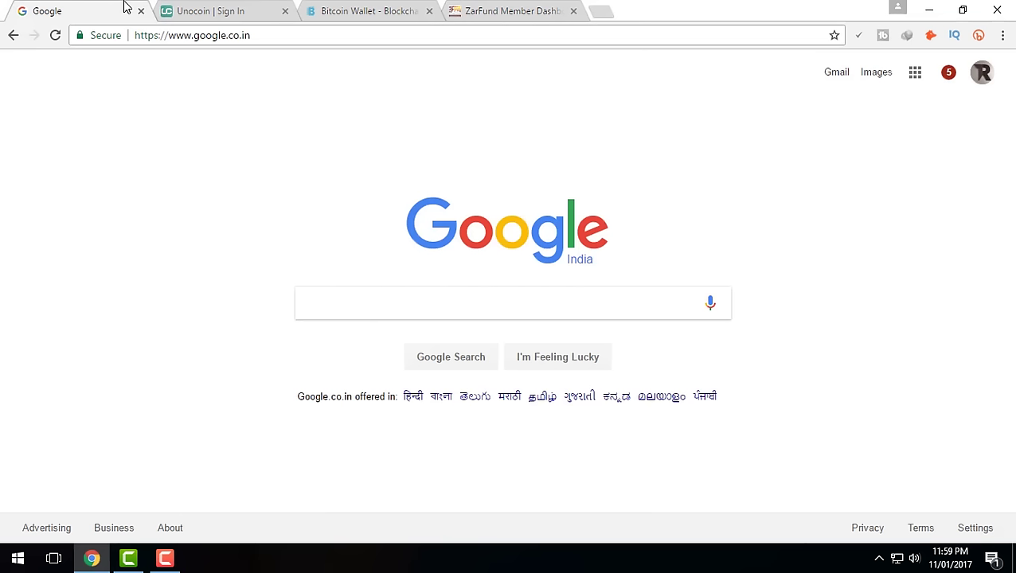